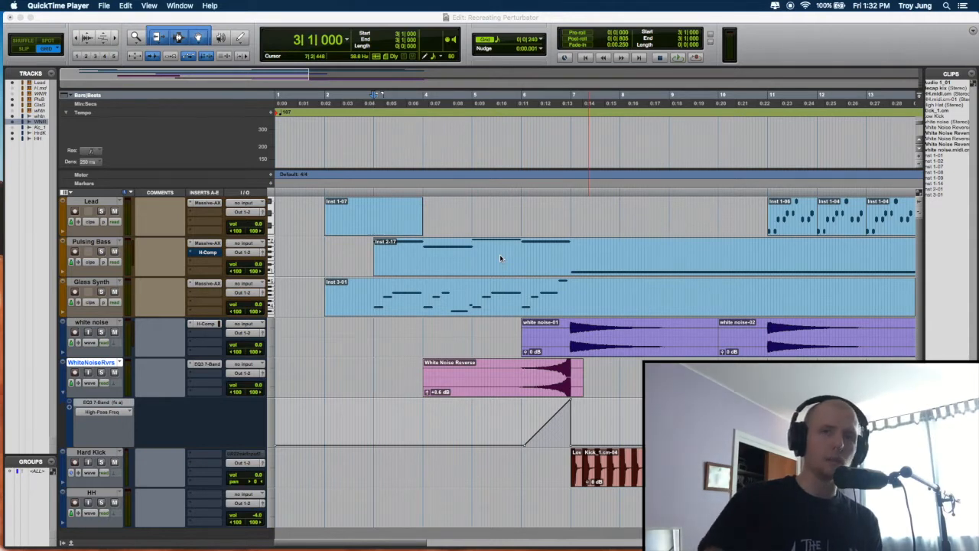
Open the Massive synth on the Pulsing Bass track, solo the track and audition it from bar 3.
{"action": "left_click", "coordinate": [206, 243]}
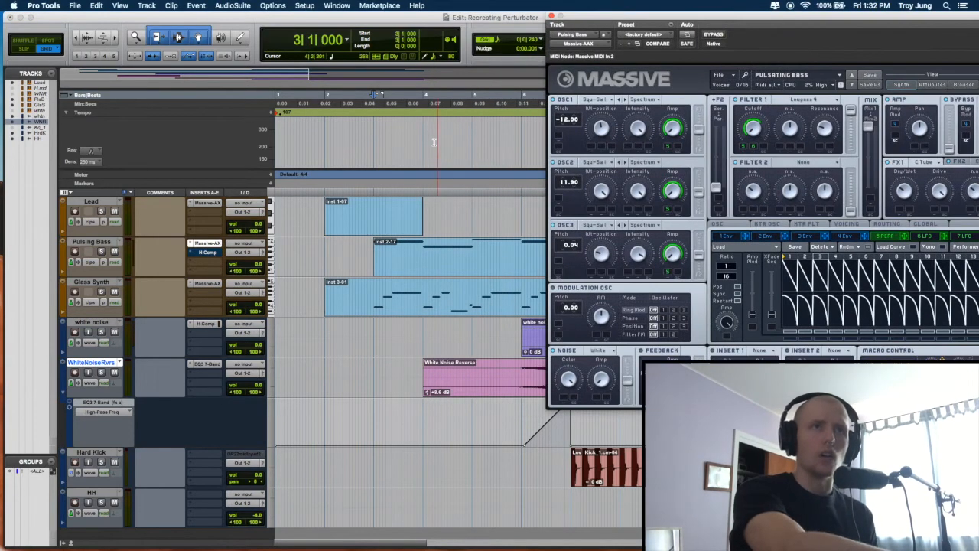
{"action": "left_click", "coordinate": [101, 251]}
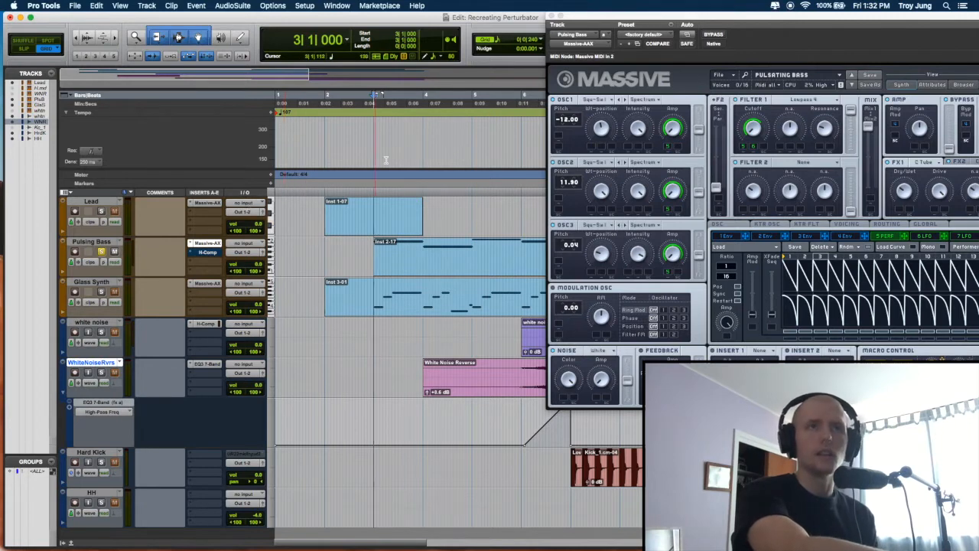
{"action": "key", "text": "space"}
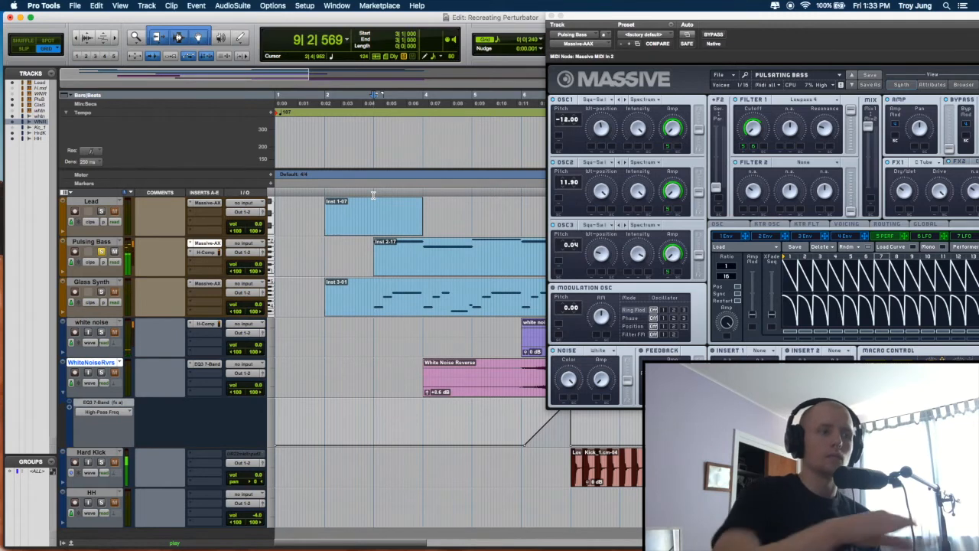
{"action": "key", "text": "space"}
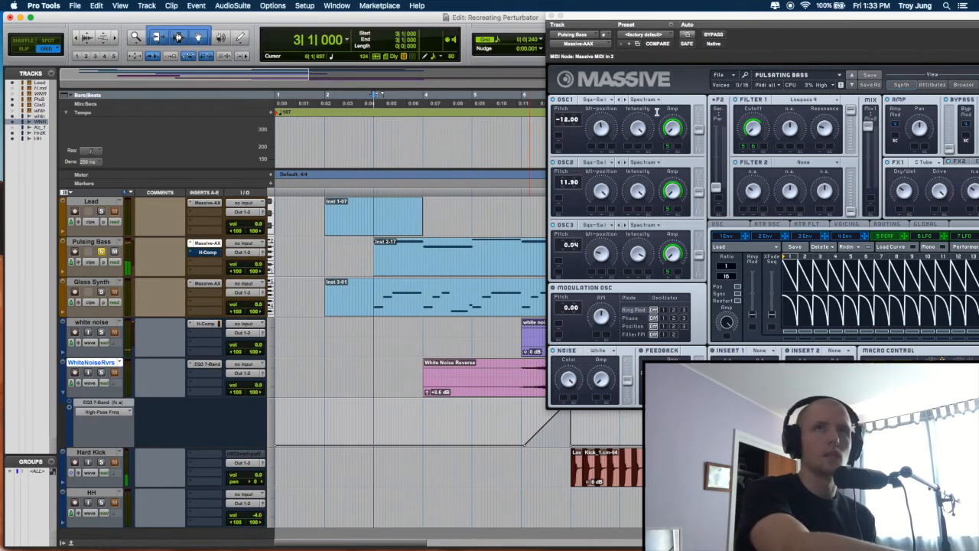
Inspect the H-Comp compressor settings on the Pulsing Bass track and close the compressor window.
{"action": "left_click_drag", "start_coordinate": [744, 18], "coordinate": [567, 19]}
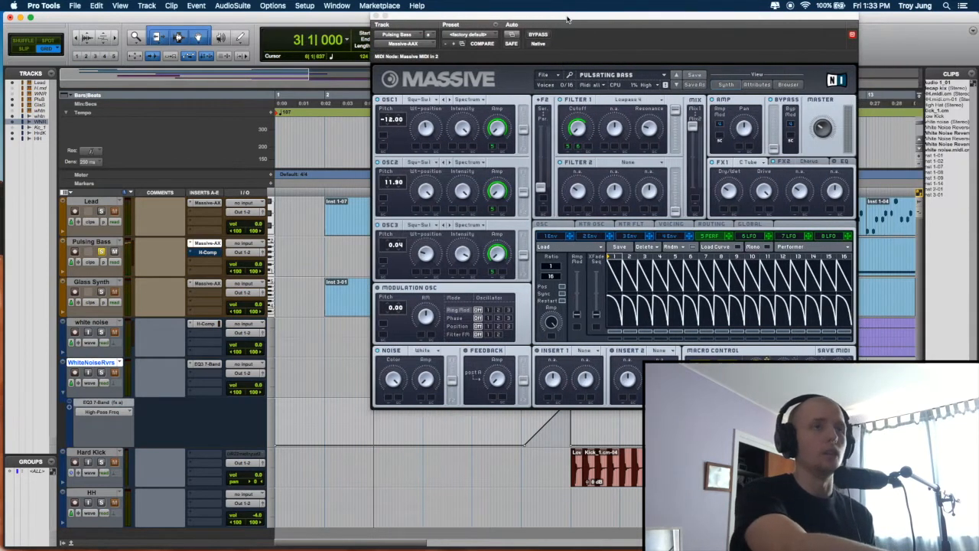
{"action": "left_click", "coordinate": [207, 252]}
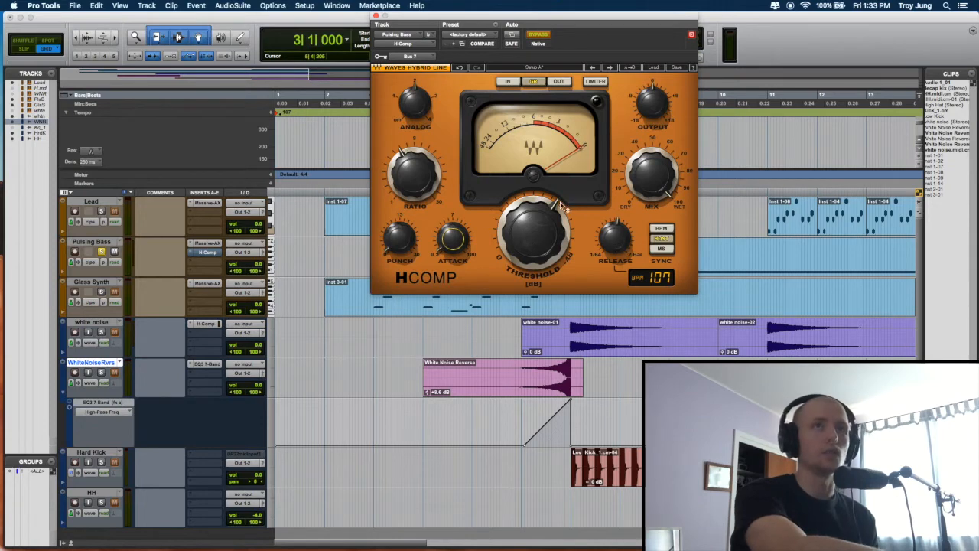
{"action": "left_click", "coordinate": [376, 16]}
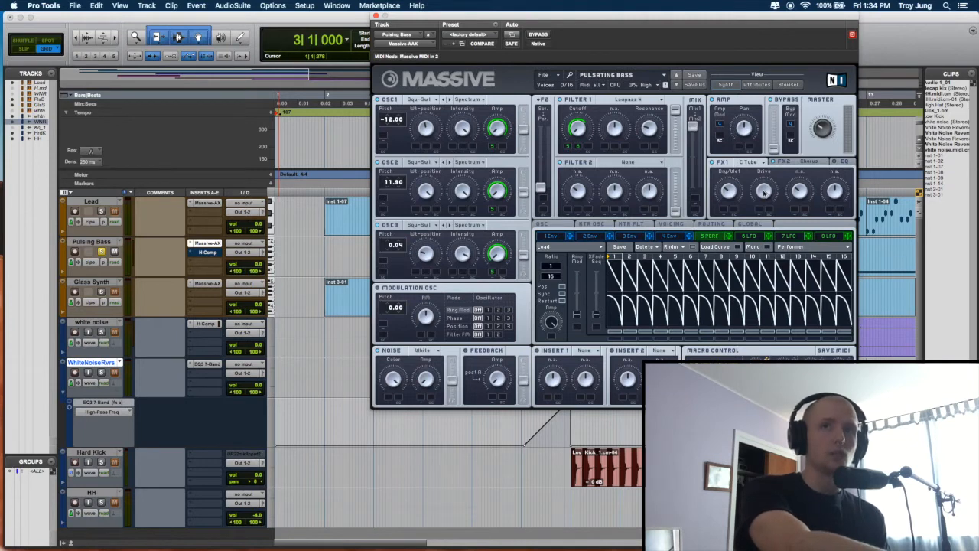
Review the Pulsing Bass synth's FX2 chorus and FX1 tube settings, auditioning the bass from bar 3, and close the synth.
{"action": "left_click", "coordinate": [802, 166]}
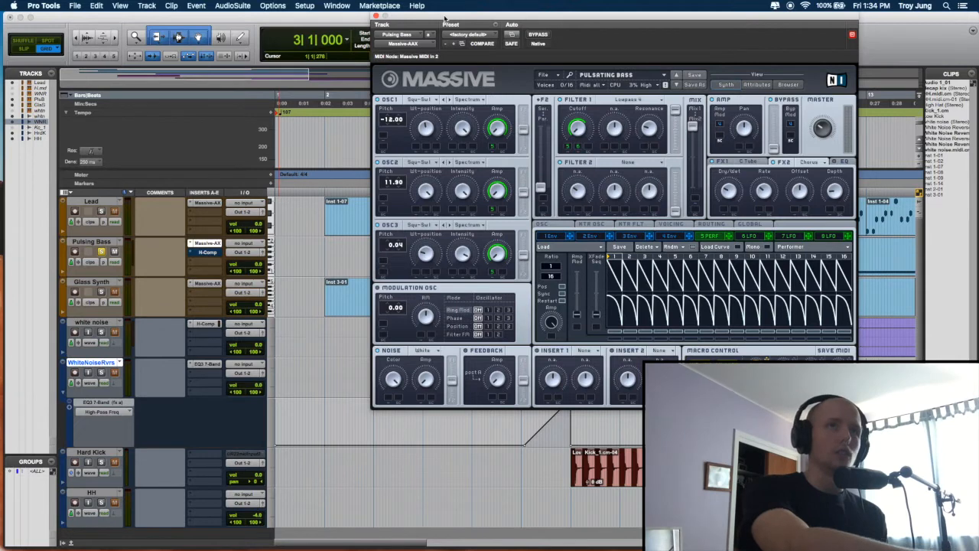
{"action": "left_click_drag", "start_coordinate": [444, 17], "coordinate": [548, 26]}
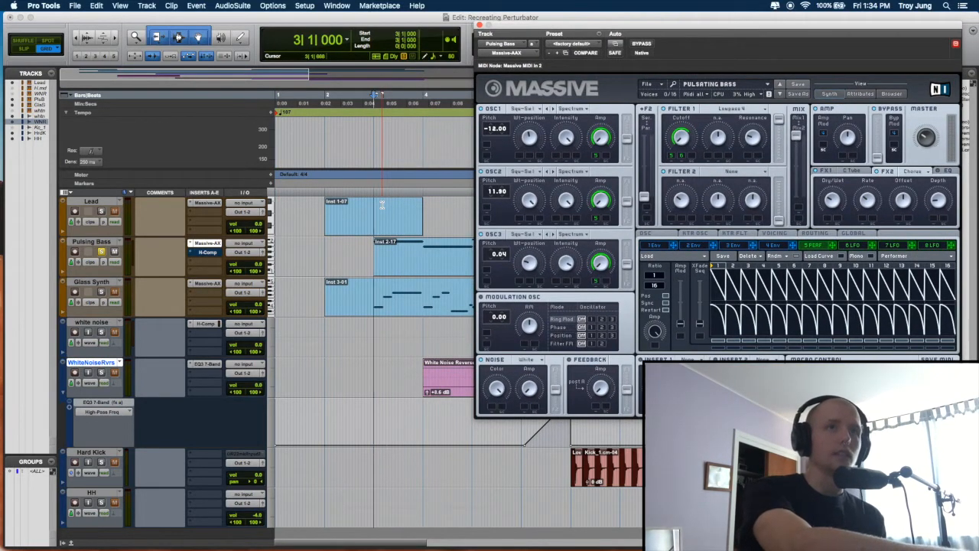
{"action": "key", "text": "space"}
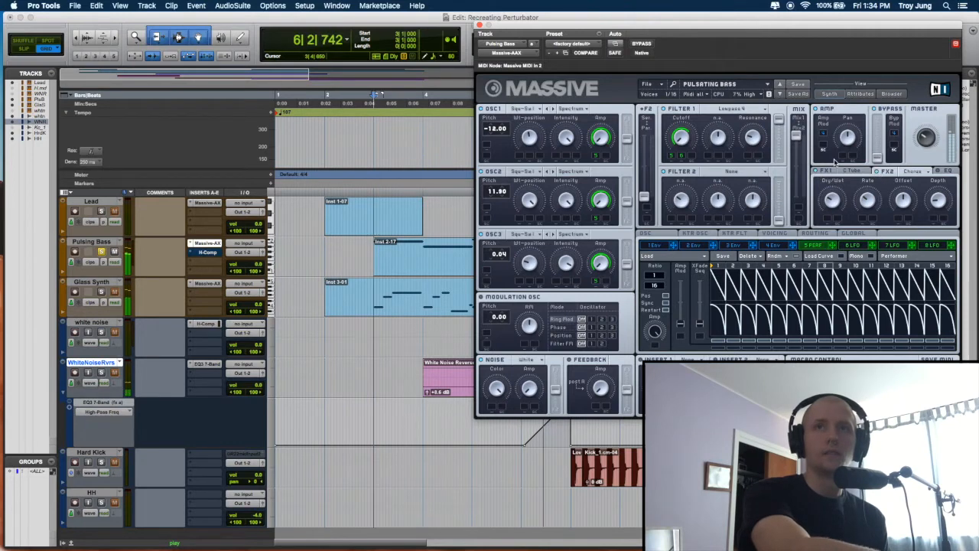
{"action": "key", "text": "space"}
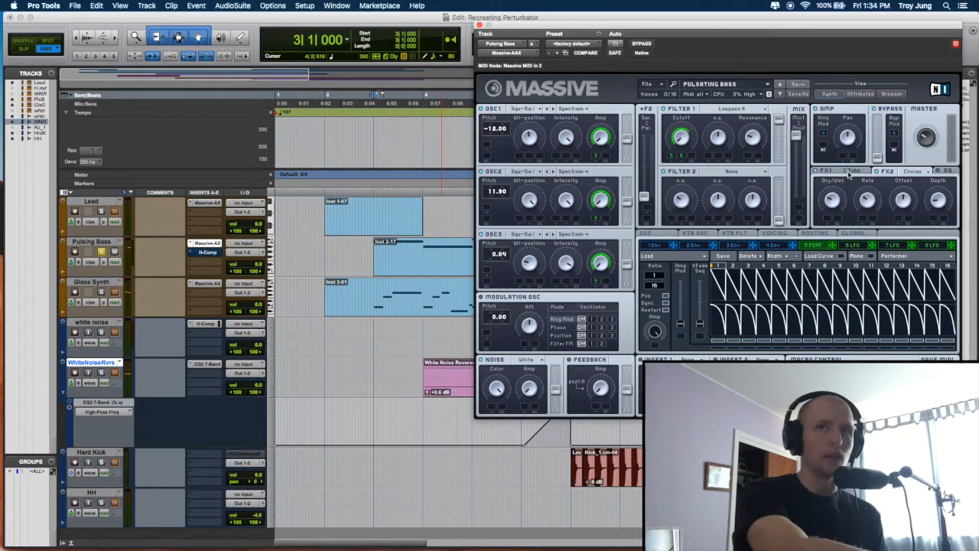
{"action": "left_click", "coordinate": [847, 174]}
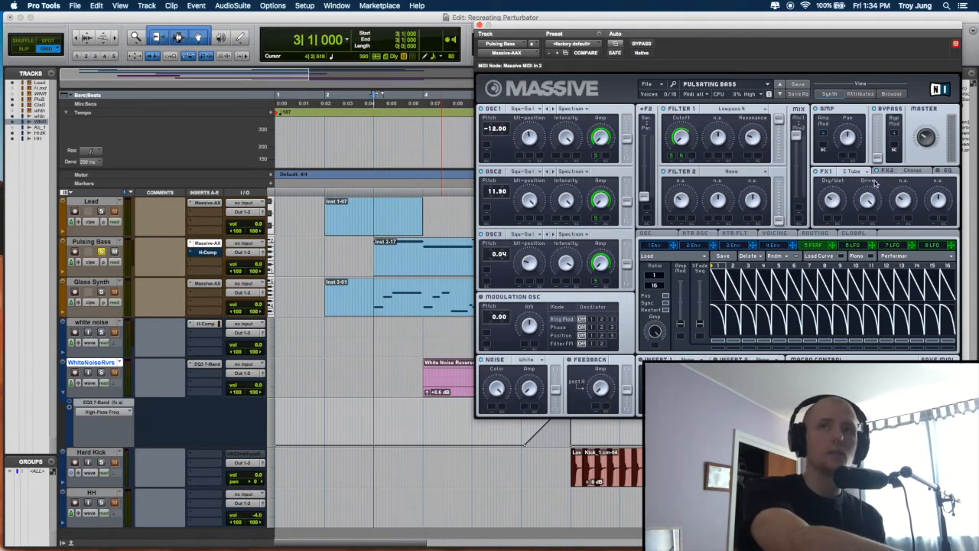
{"action": "left_click", "coordinate": [479, 25]}
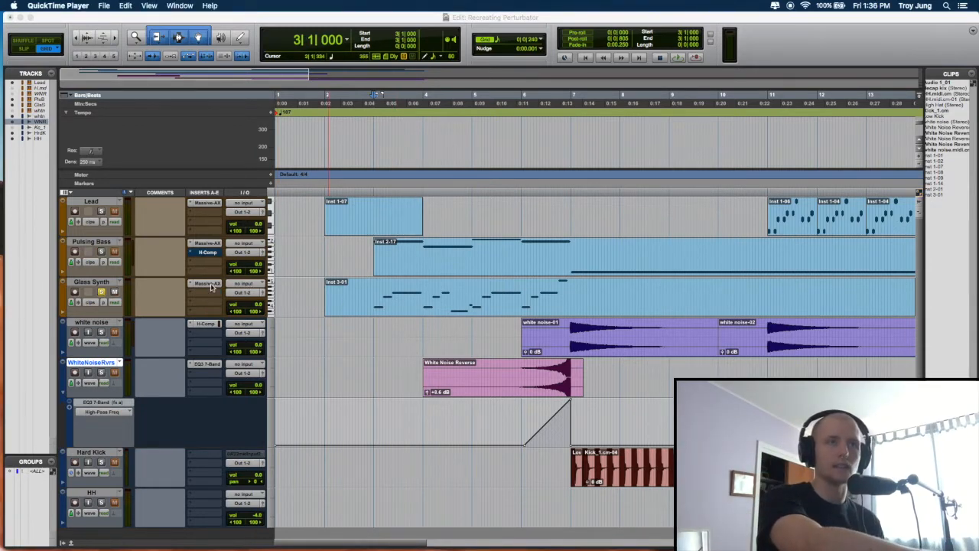
Open the Massive synth on the Glass Synth track and examine its voicing settings and envelope 4.
{"action": "left_click", "coordinate": [208, 284]}
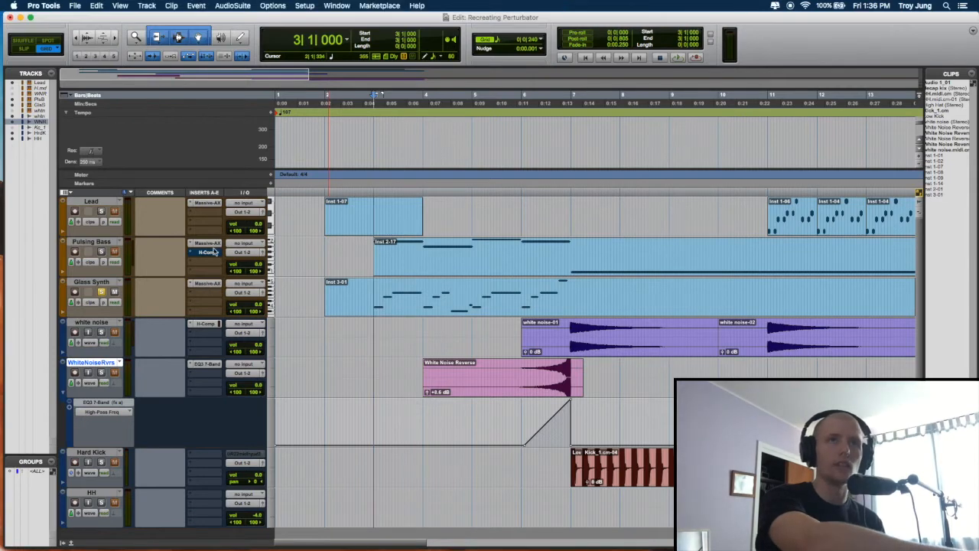
{"action": "left_click", "coordinate": [208, 283]}
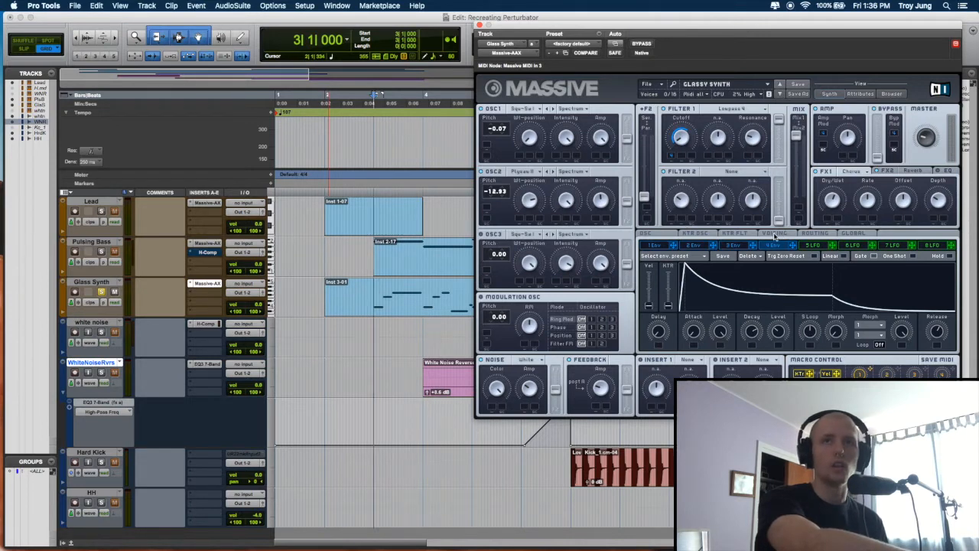
{"action": "left_click", "coordinate": [775, 233]}
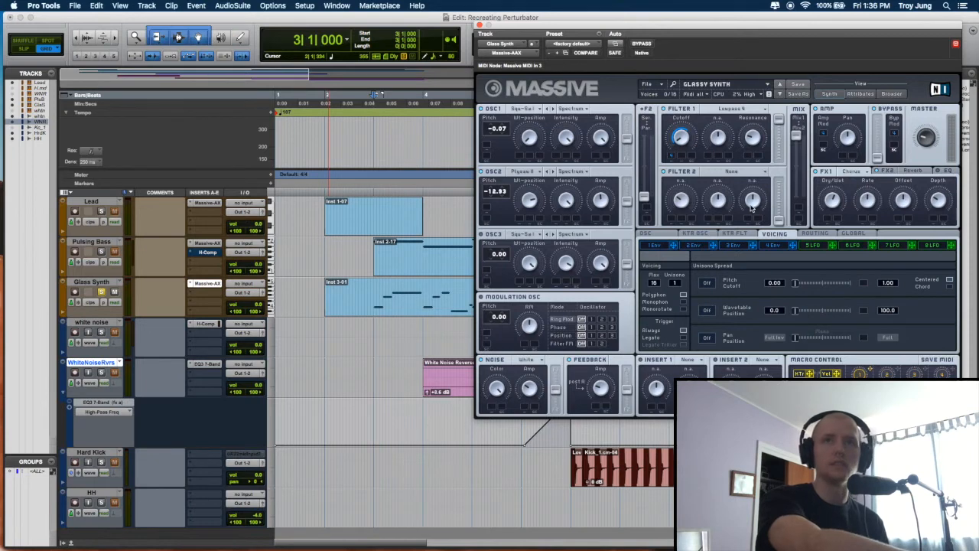
{"action": "left_click", "coordinate": [767, 245]}
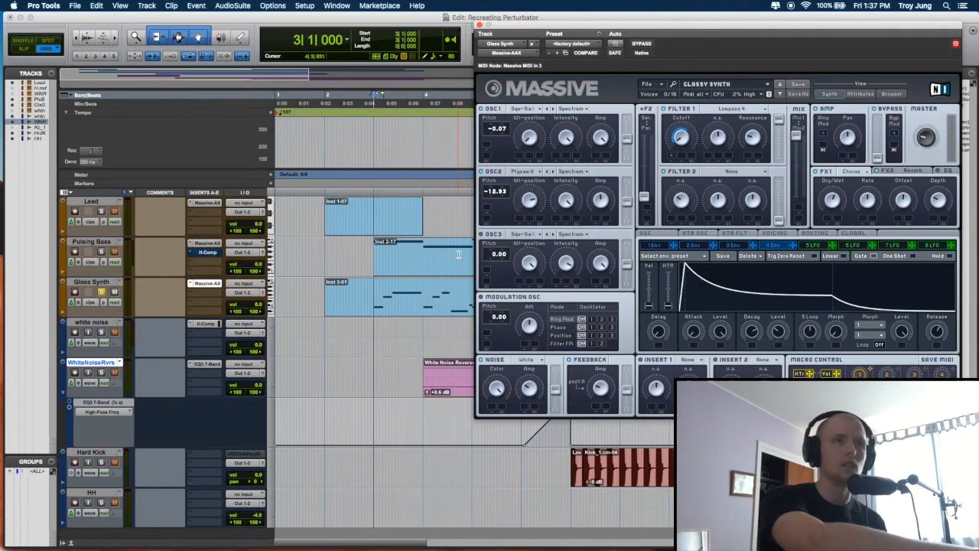
Audition the soloed Glass Synth part from bar 3, and close and reopen its Massive synth.
{"action": "key", "text": "space"}
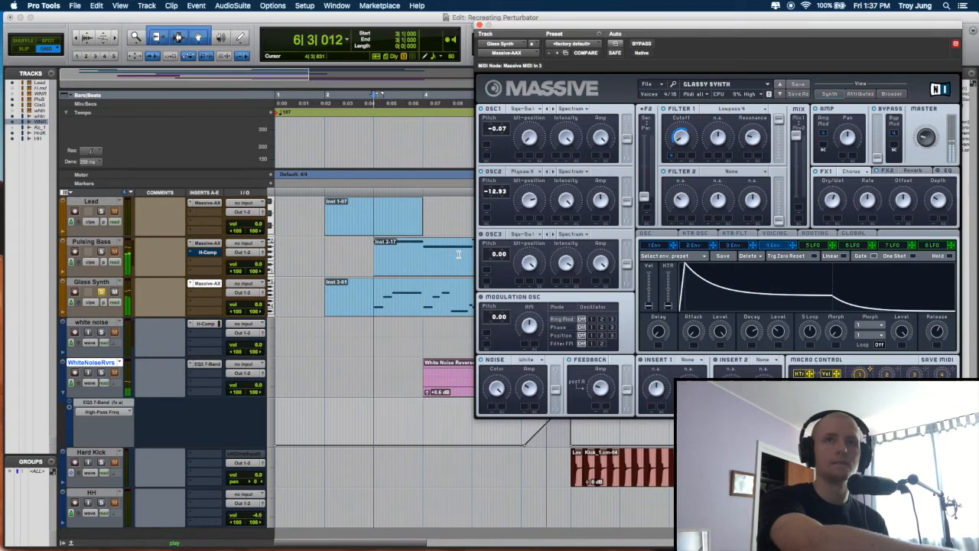
{"action": "key", "text": "space"}
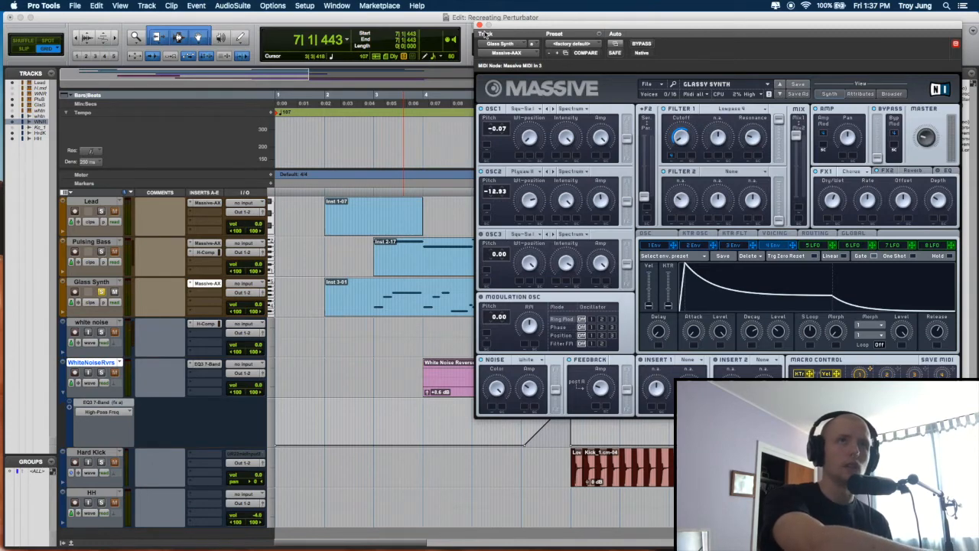
{"action": "left_click", "coordinate": [480, 25]}
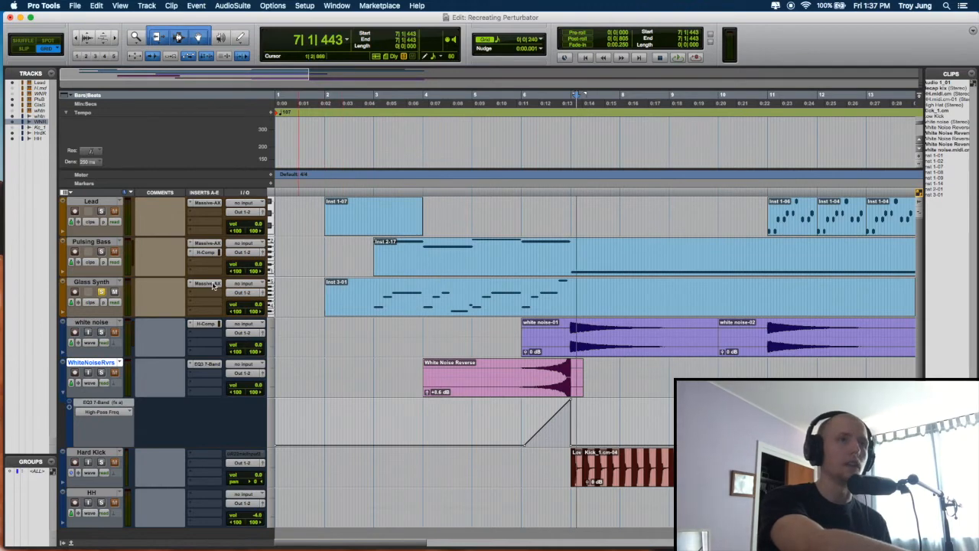
{"action": "left_click", "coordinate": [206, 284]}
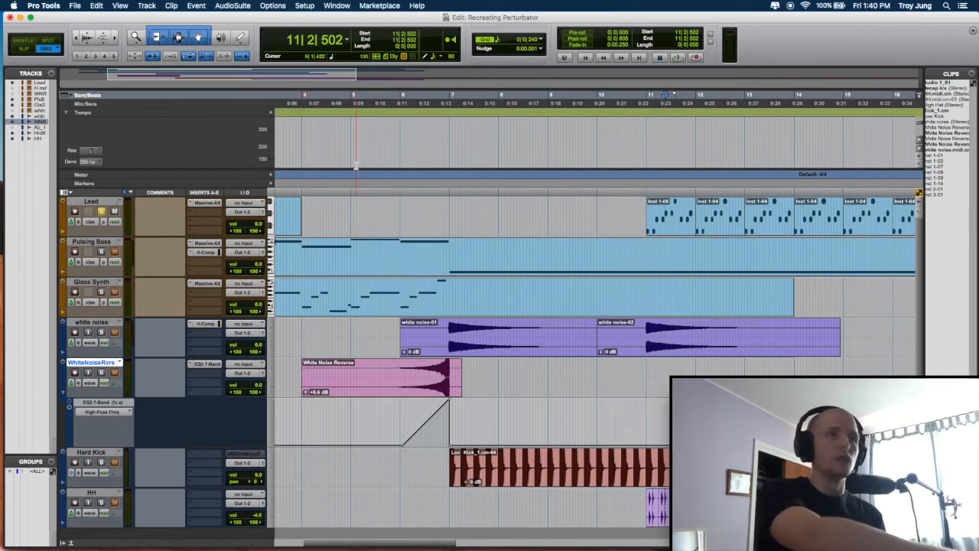
Open the Massive synth on the Lead track and audition the lead part.
{"action": "left_click", "coordinate": [206, 206]}
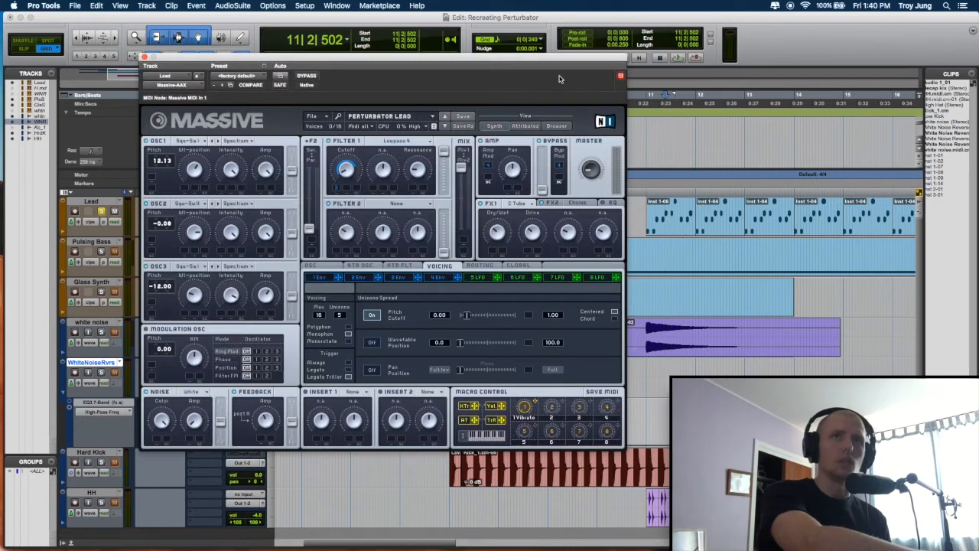
{"action": "left_click_drag", "start_coordinate": [561, 63], "coordinate": [551, 52]}
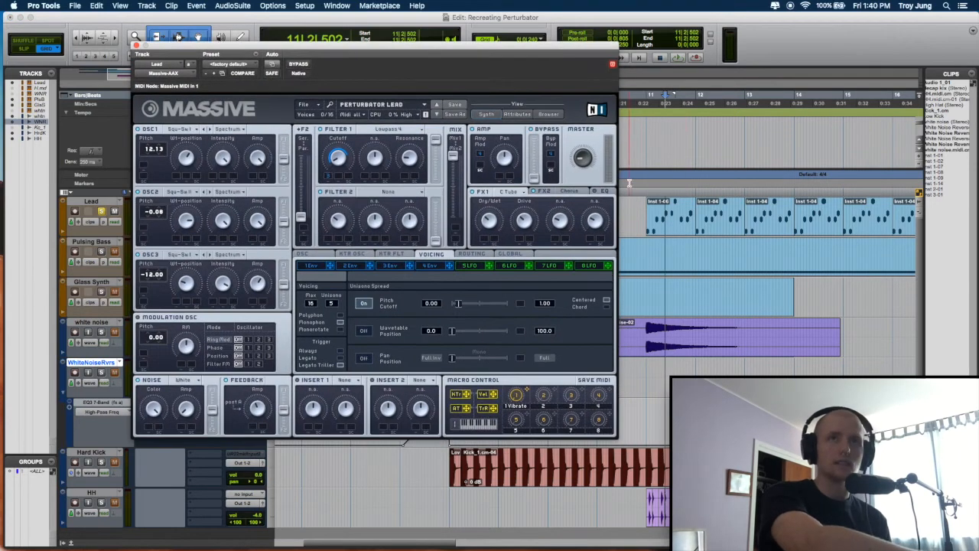
{"action": "key", "text": "space"}
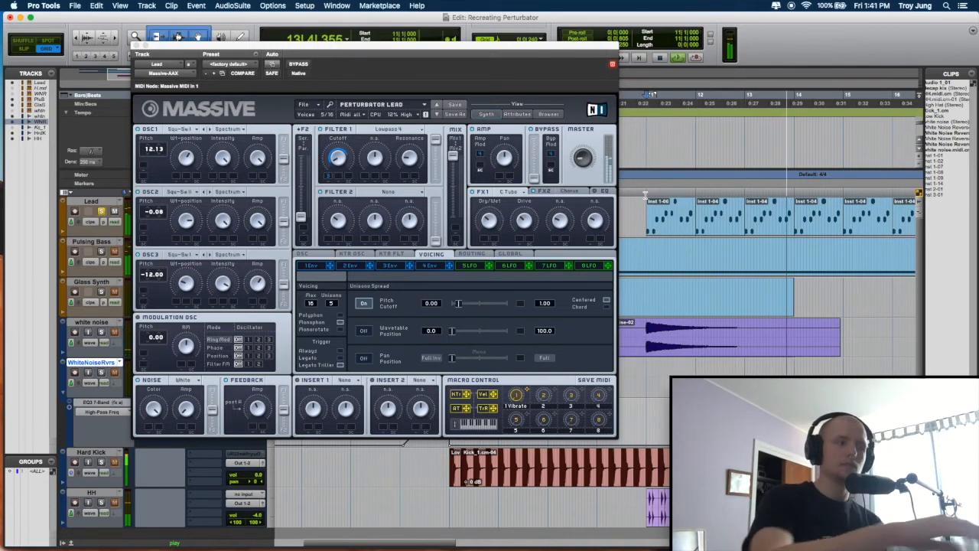
{"action": "key", "text": "space"}
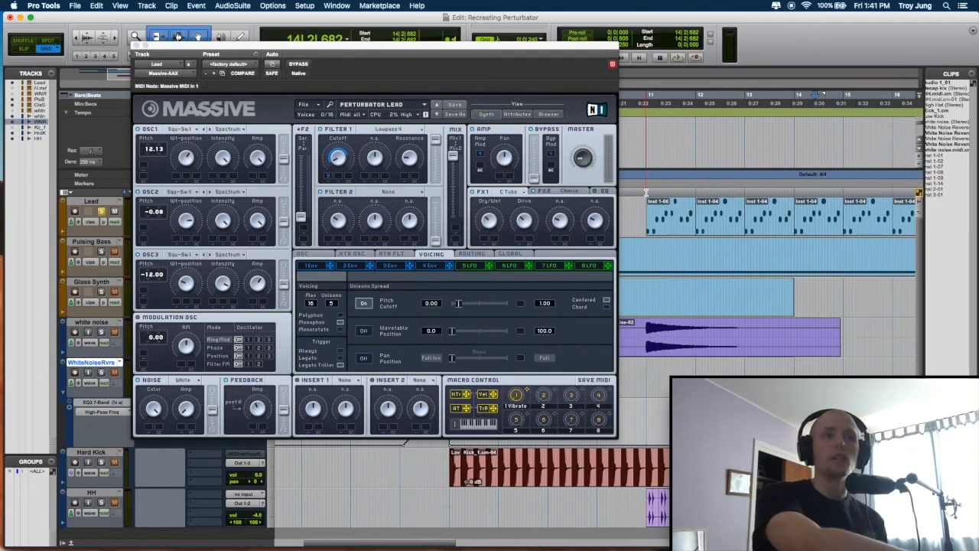
Audition the lead from bar 11 with the Pitch Cutoff unisono spread turned off and Unisono lowered to 1.
{"action": "key", "text": "space"}
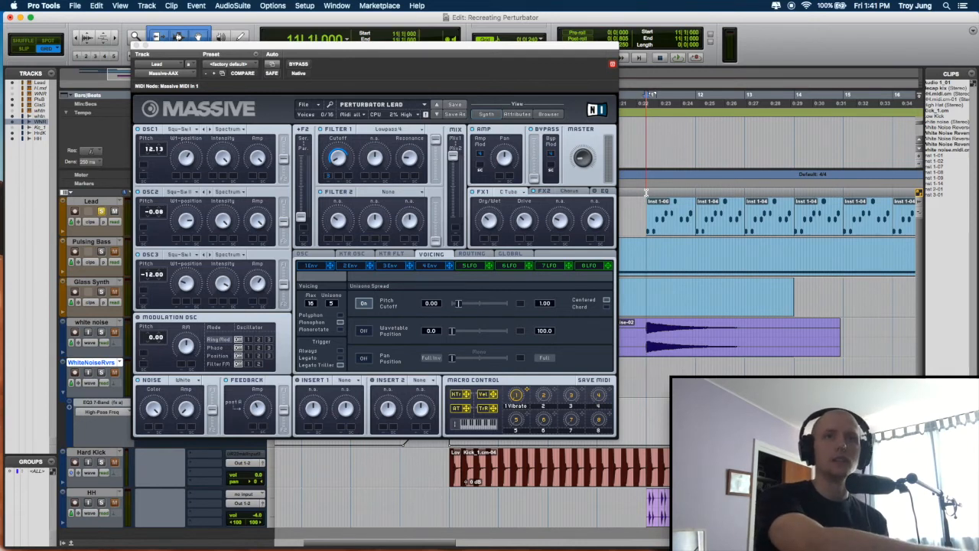
{"action": "key", "text": "space"}
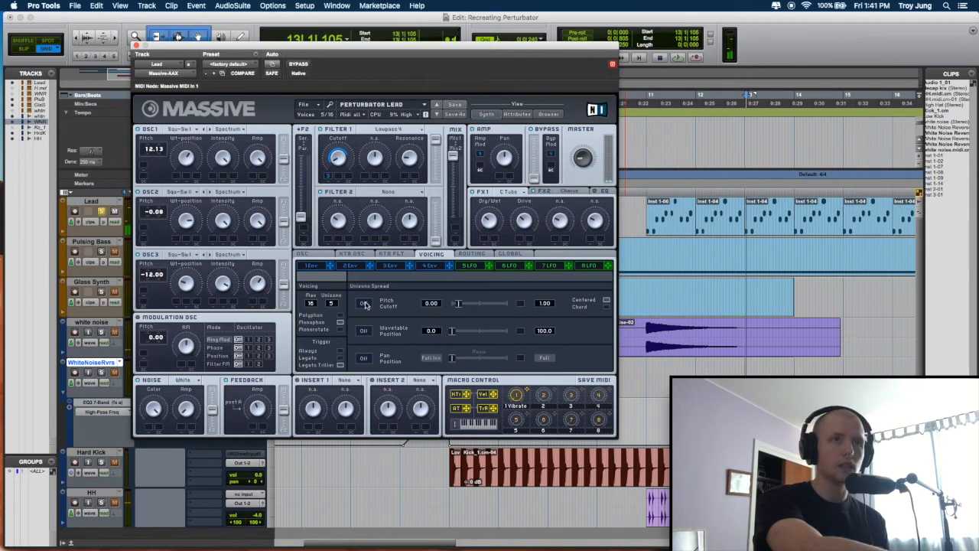
{"action": "left_click_drag", "start_coordinate": [335, 304], "coordinate": [334, 315]}
{"action": "key", "text": "space"}
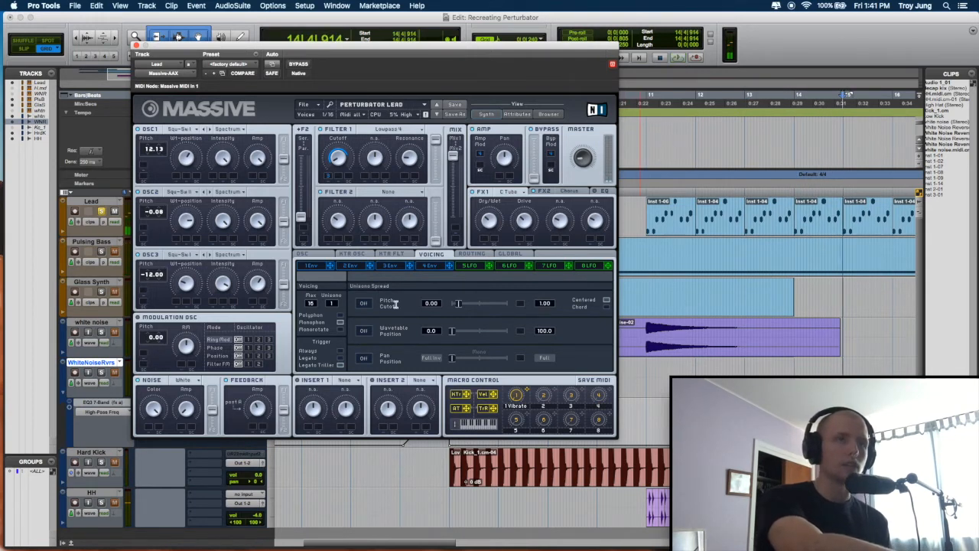
Restore the lead's Unisono value to 5 and turn its Pitch Cutoff unisono spread back on.
{"action": "left_click_drag", "start_coordinate": [335, 306], "coordinate": [340, 293]}
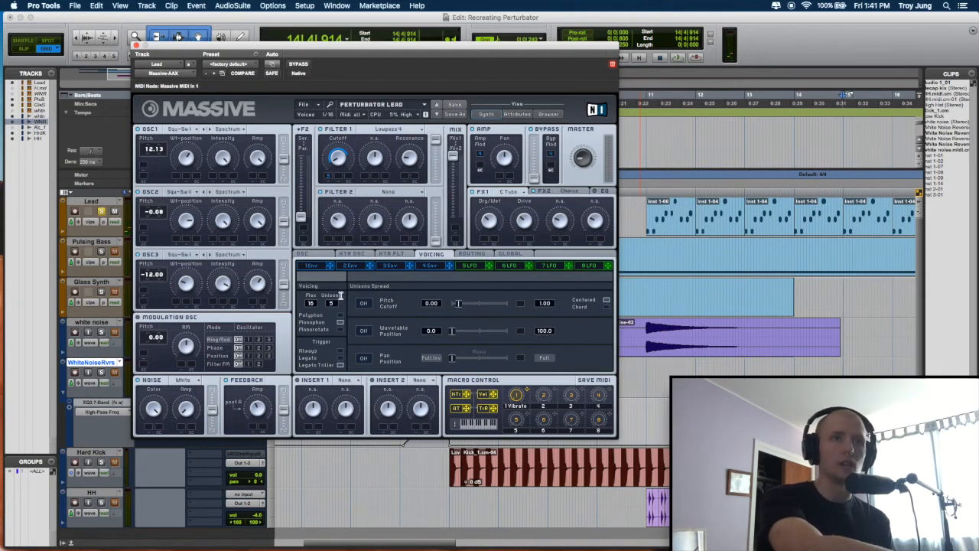
{"action": "left_click", "coordinate": [366, 303]}
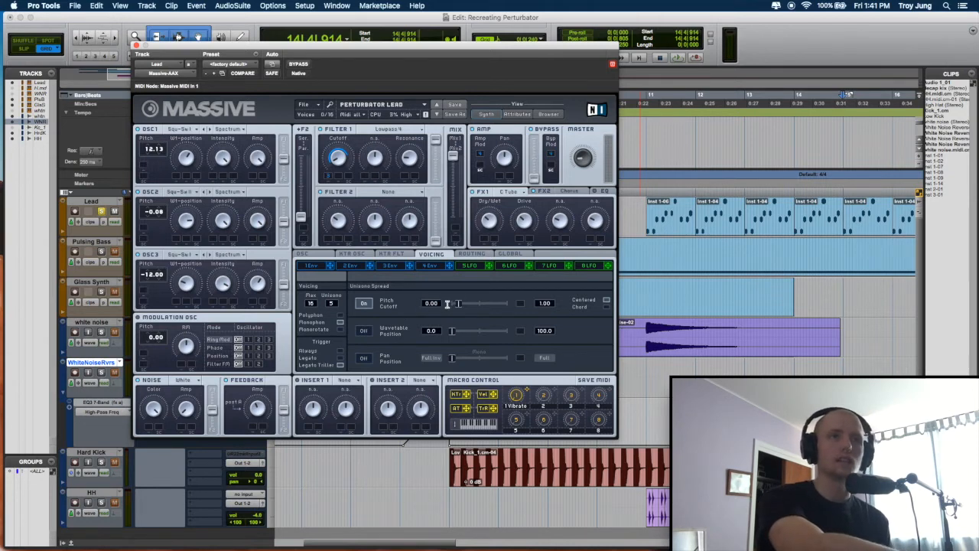
Examine the lead synth's envelopes 3 and 4 and its FX2 chorus and FX1 tube settings.
{"action": "left_click", "coordinate": [391, 265]}
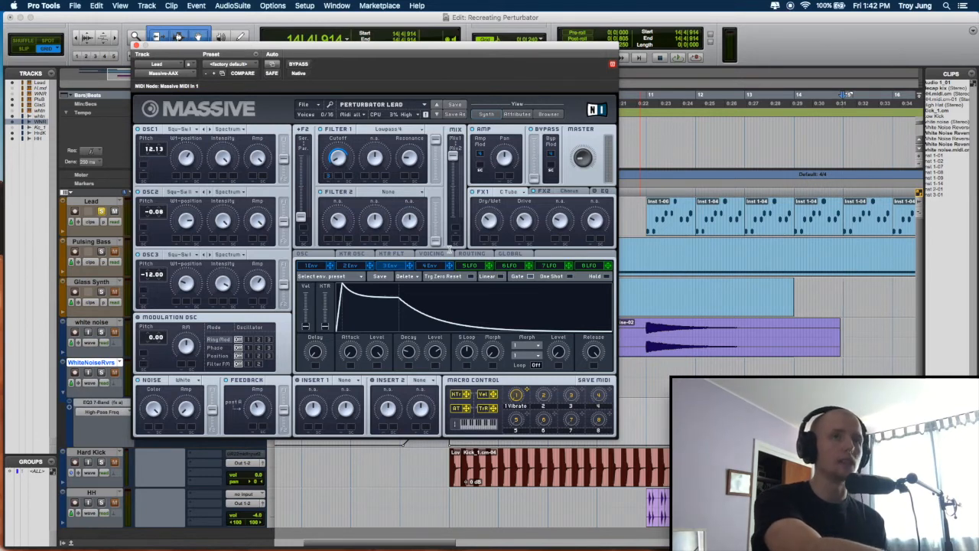
{"action": "left_click", "coordinate": [436, 265]}
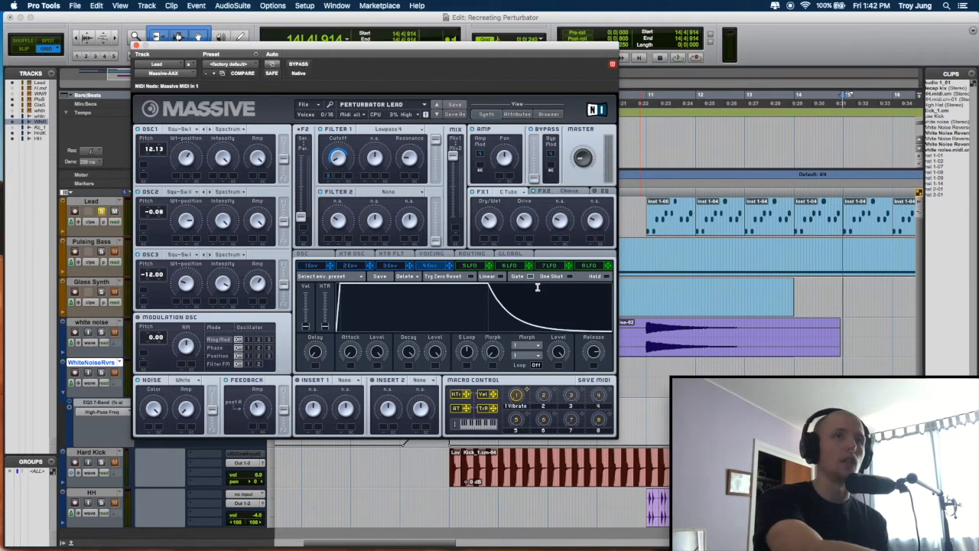
{"action": "left_click", "coordinate": [388, 265]}
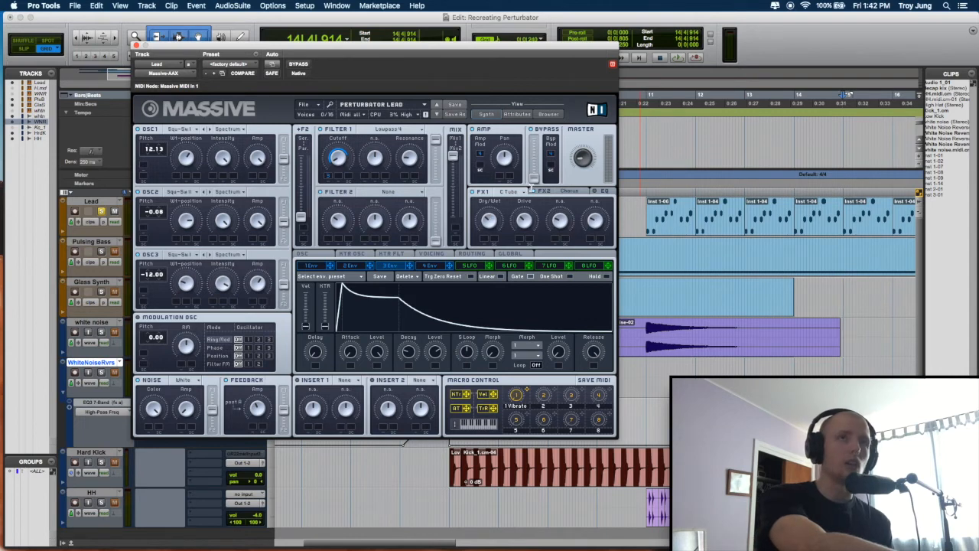
{"action": "left_click", "coordinate": [564, 188]}
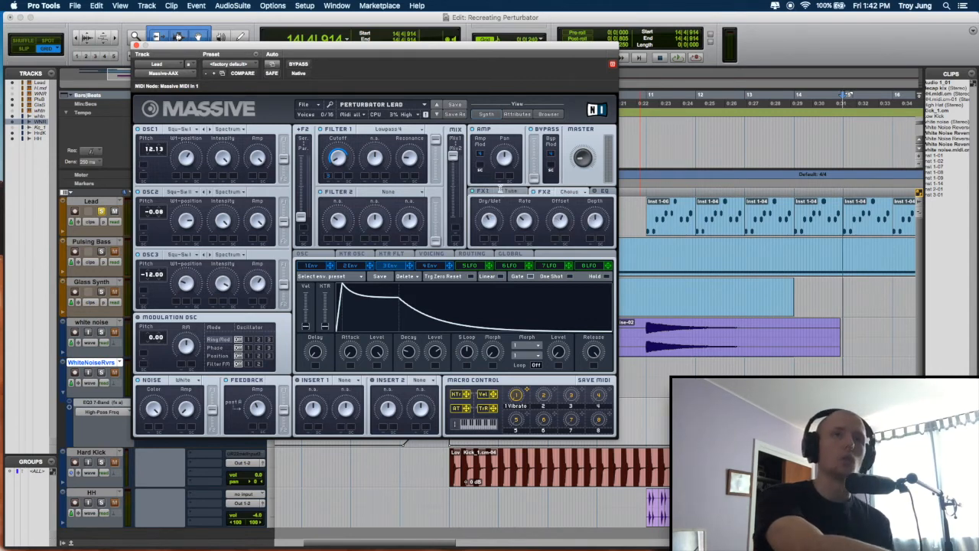
{"action": "left_click", "coordinate": [501, 190]}
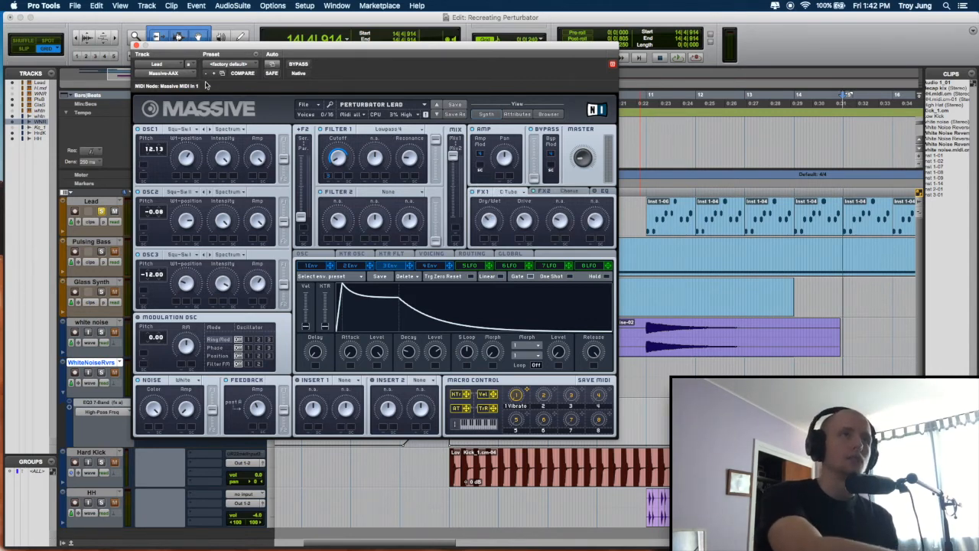
Audition the soloed white noise track from the middle of bar 6 and inspect its H-Comp compressor.
{"action": "left_click", "coordinate": [136, 46]}
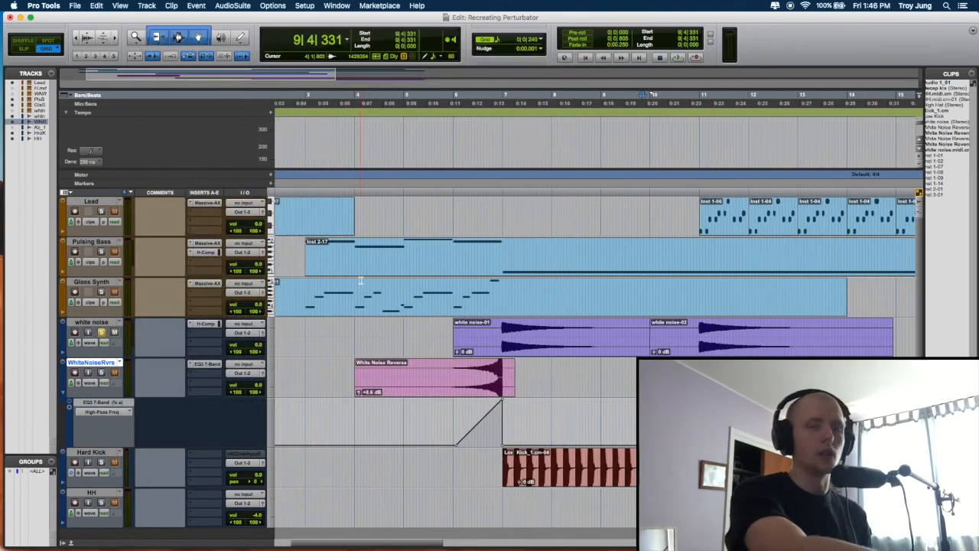
{"action": "scroll", "coordinate": [376, 299], "scroll_direction": "down", "scroll_amount": 1}
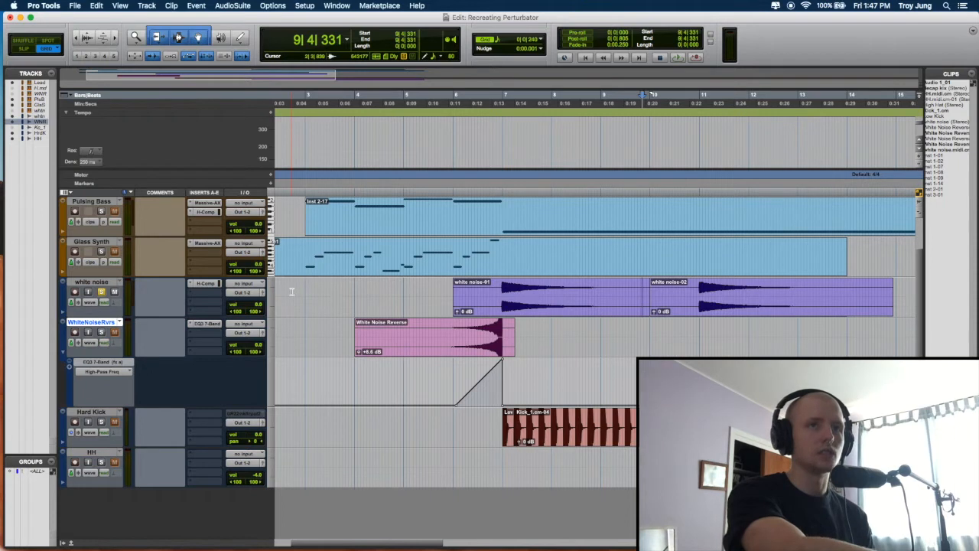
{"action": "left_click", "coordinate": [477, 293]}
{"action": "key", "text": "space"}
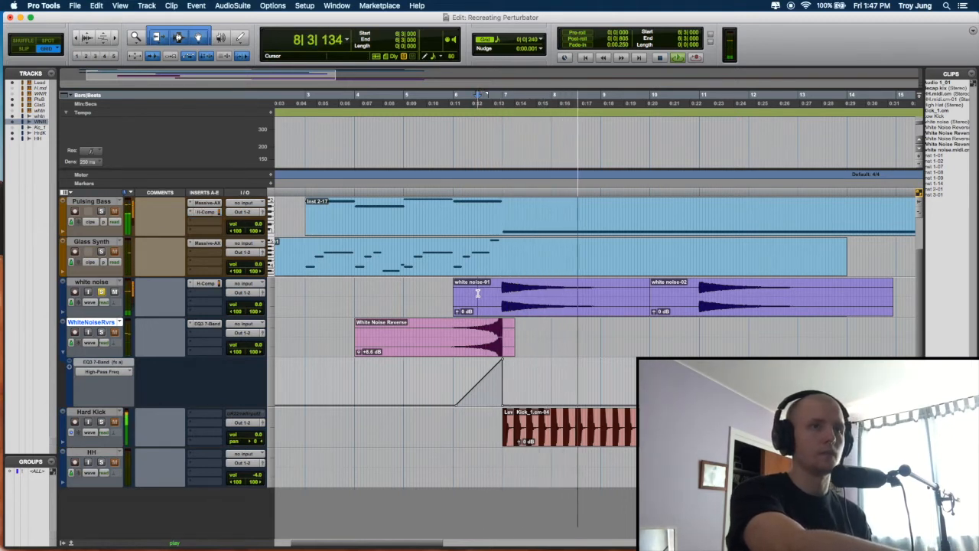
{"action": "key", "text": "space"}
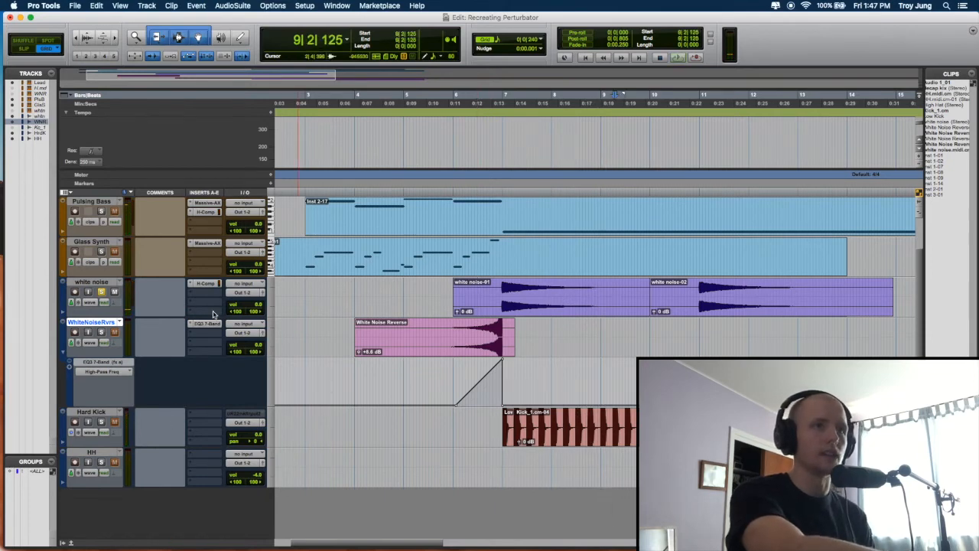
{"action": "left_click", "coordinate": [205, 284]}
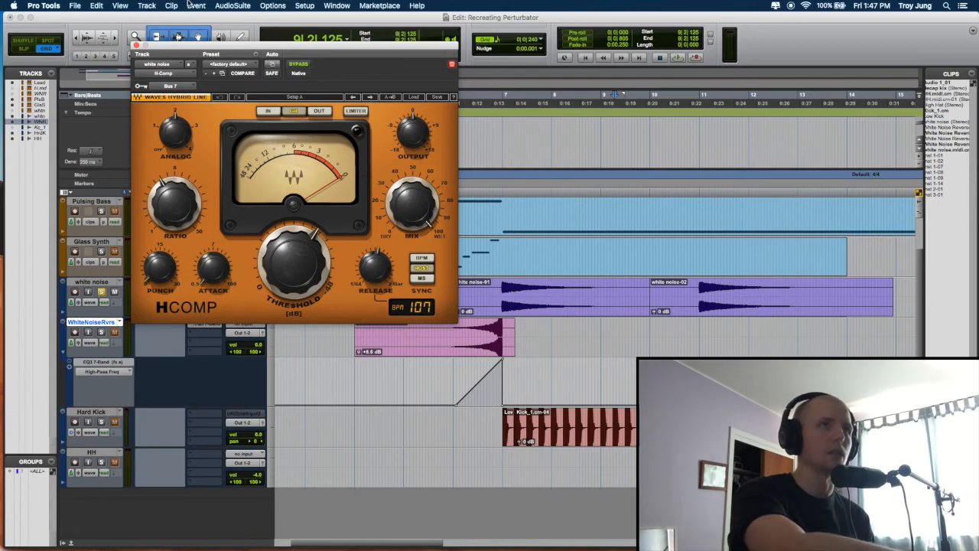
{"action": "left_click", "coordinate": [136, 45]}
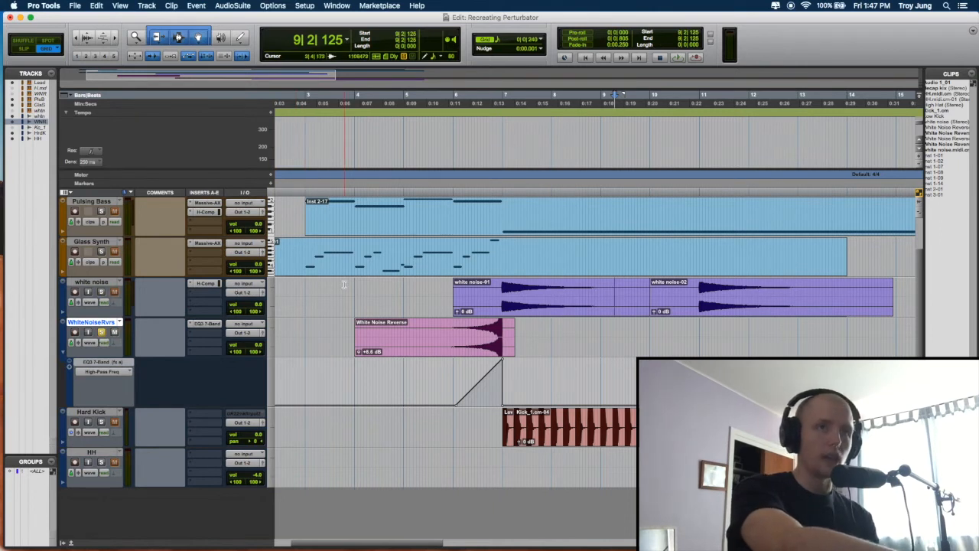
Audition the soloed reversed white noise riser from the end of bar 5.
{"action": "left_click", "coordinate": [444, 330]}
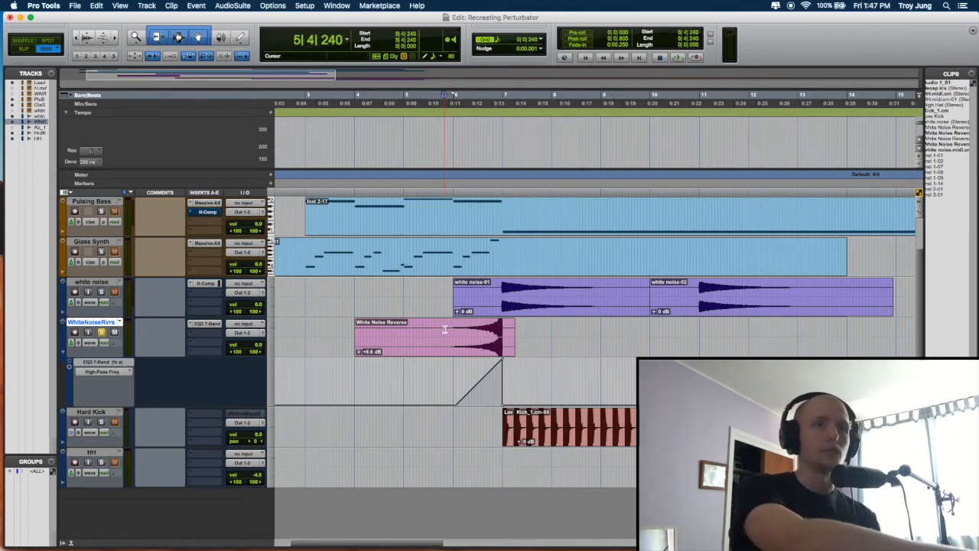
{"action": "key", "text": "space"}
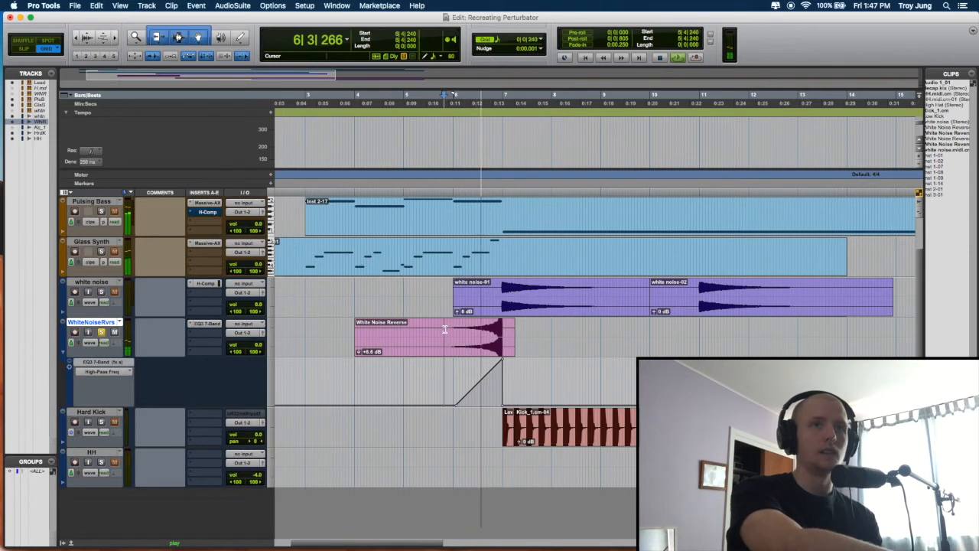
{"action": "key", "text": "space"}
Take the reversed white noise out of solo and audition the Hard Kick track from the end of bar 6.
{"action": "left_click", "coordinate": [100, 331]}
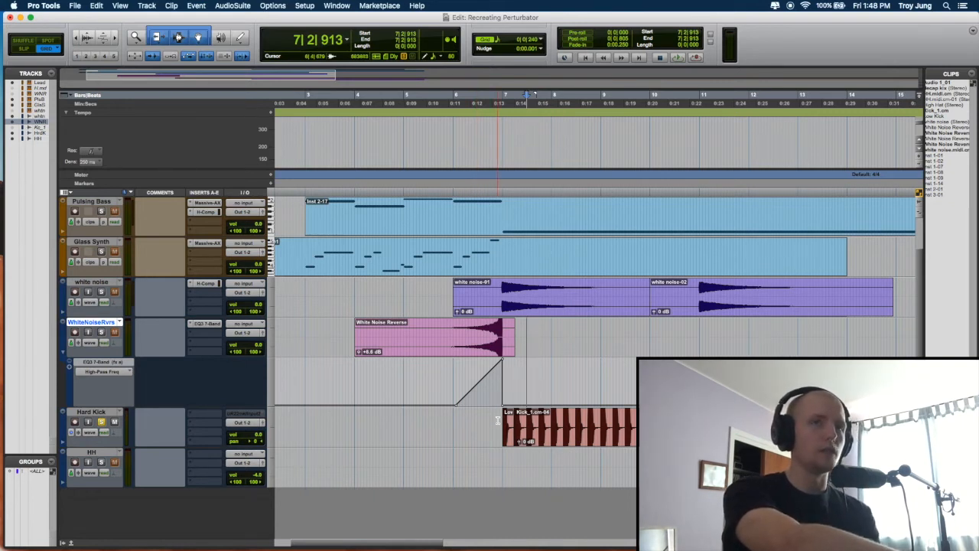
{"action": "left_click", "coordinate": [495, 420]}
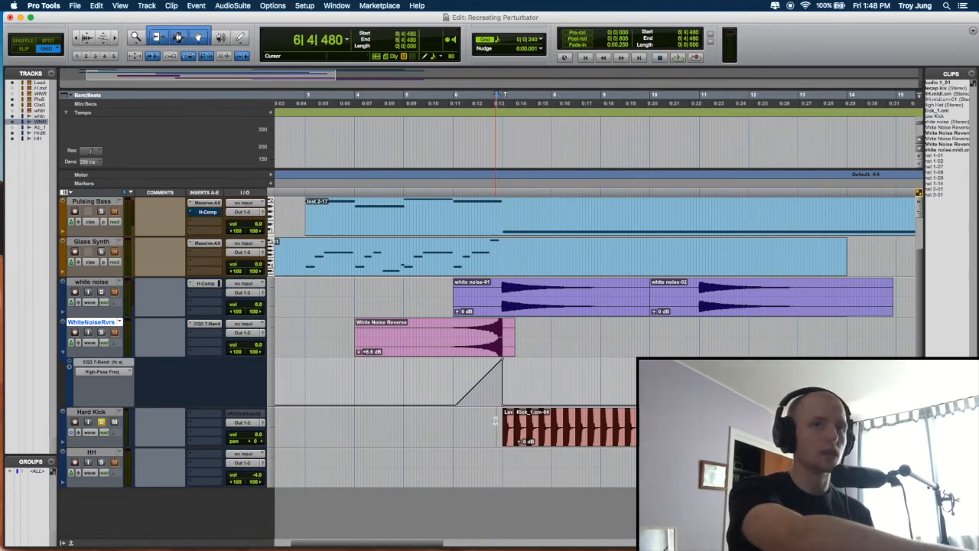
{"action": "key", "text": "space"}
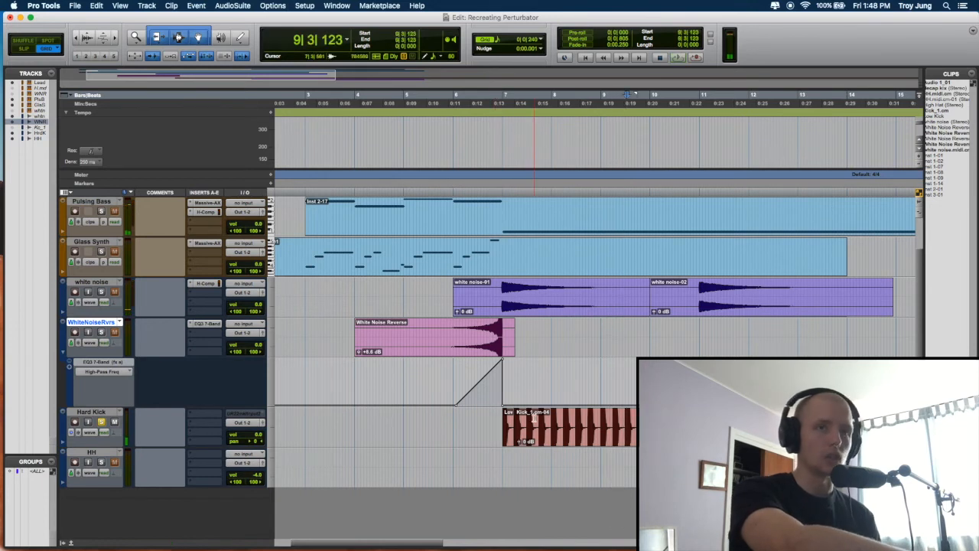
Audition the soloed HH hi-hat track from just before bar 11.
{"action": "scroll", "coordinate": [521, 418], "scroll_direction": "right", "scroll_amount": 3}
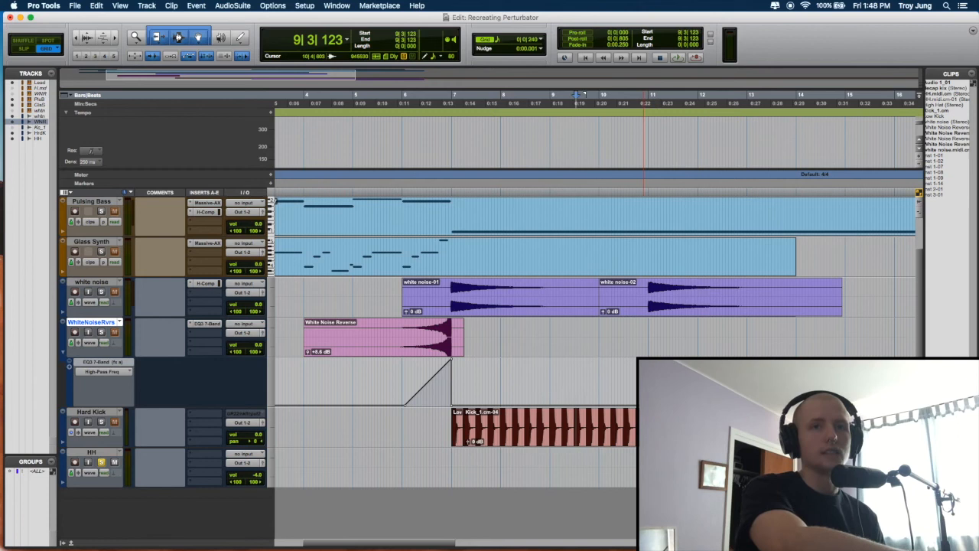
{"action": "left_click", "coordinate": [644, 424]}
{"action": "key", "text": "space"}
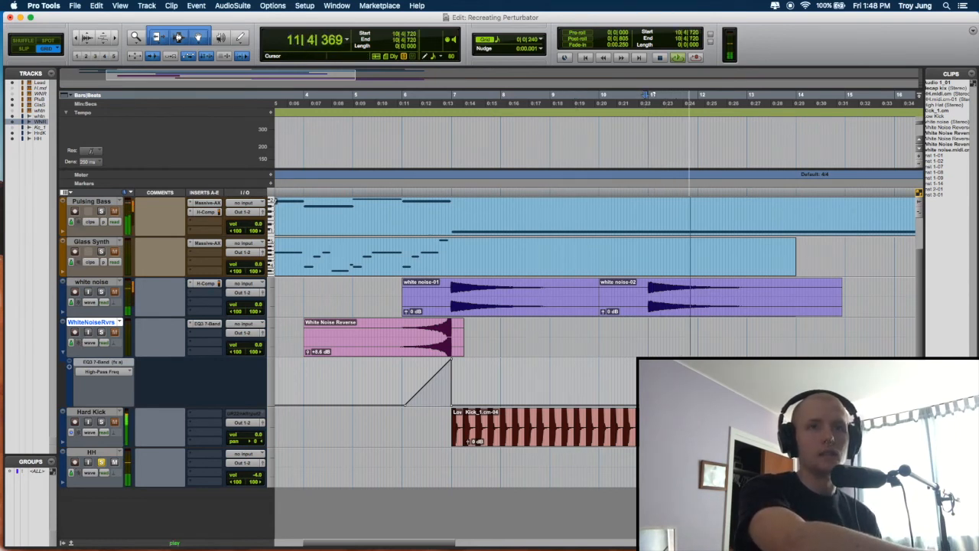
{"action": "key", "text": "space"}
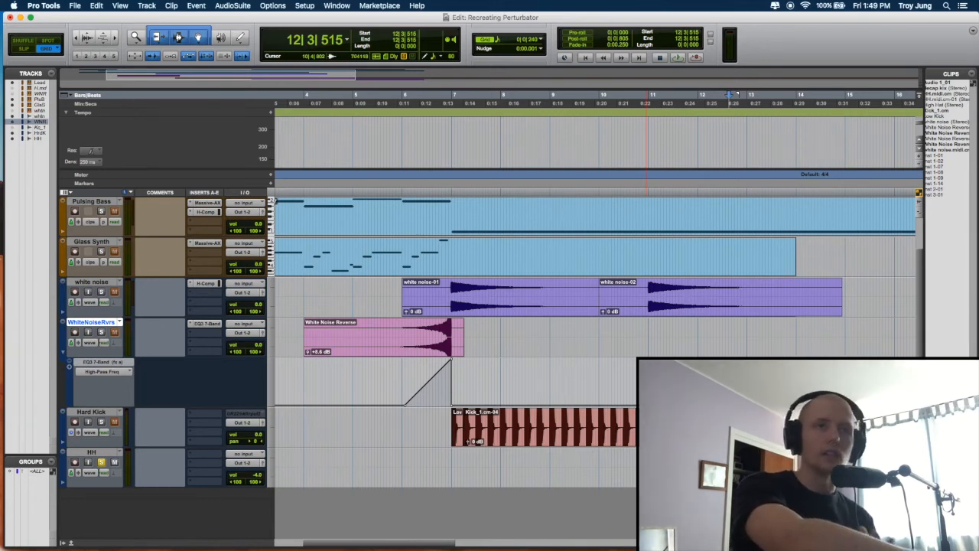
Play the full arrangement with all tracks from bar 3 through the end of the lead part.
{"action": "scroll", "coordinate": [515, 411], "scroll_direction": "left", "scroll_amount": 5}
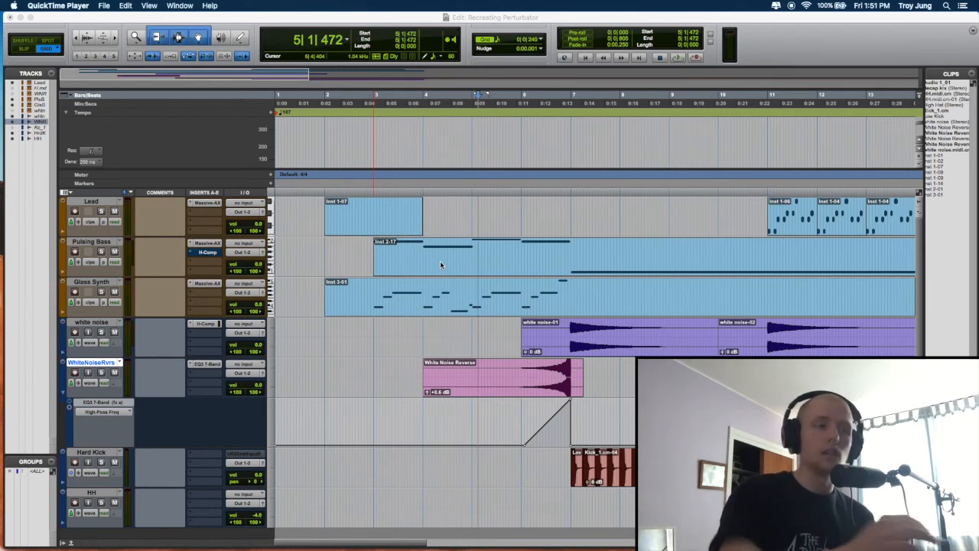
{"action": "left_click", "coordinate": [374, 192]}
{"action": "key", "text": "space"}
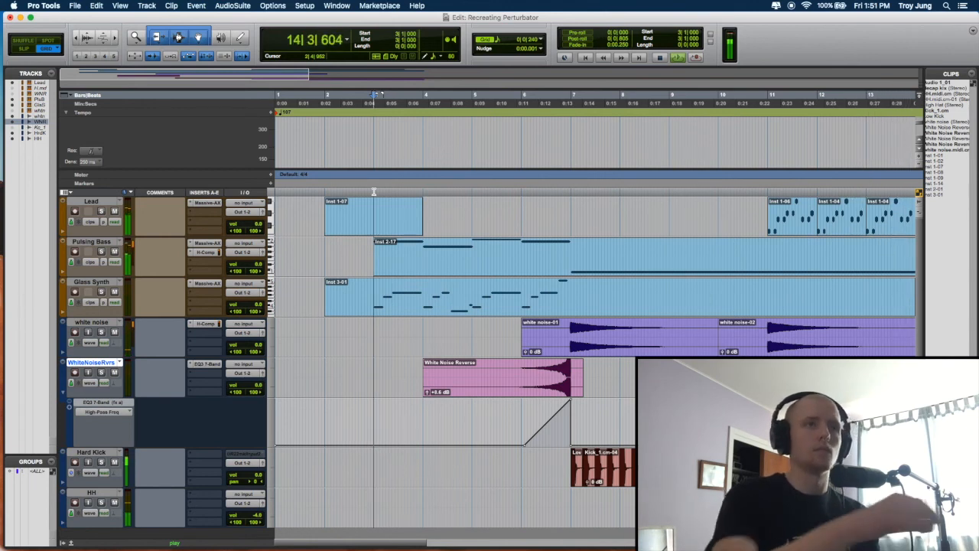
{"action": "scroll", "coordinate": [411, 225], "scroll_direction": "right", "scroll_amount": 5}
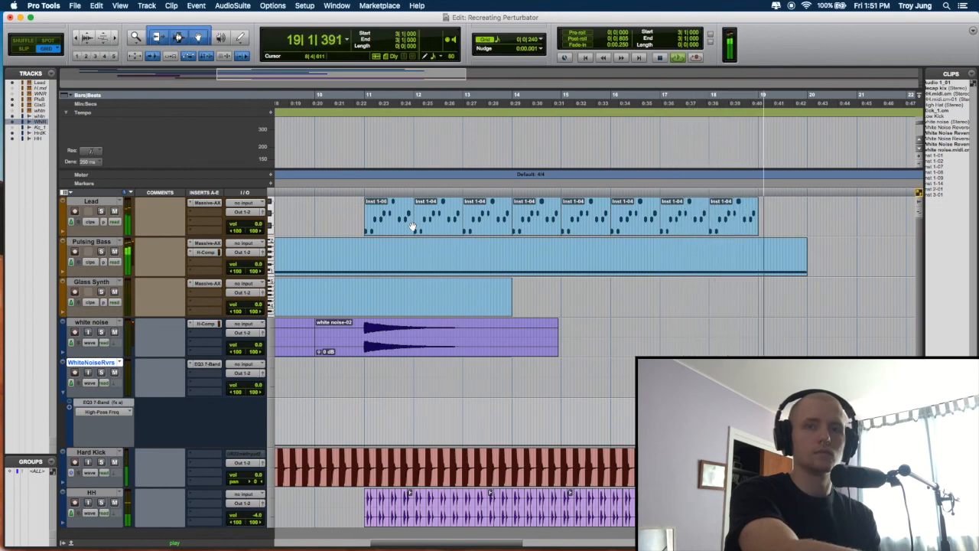
{"action": "key", "text": "space"}
{"action": "scroll", "coordinate": [456, 242], "scroll_direction": "left", "scroll_amount": 10}
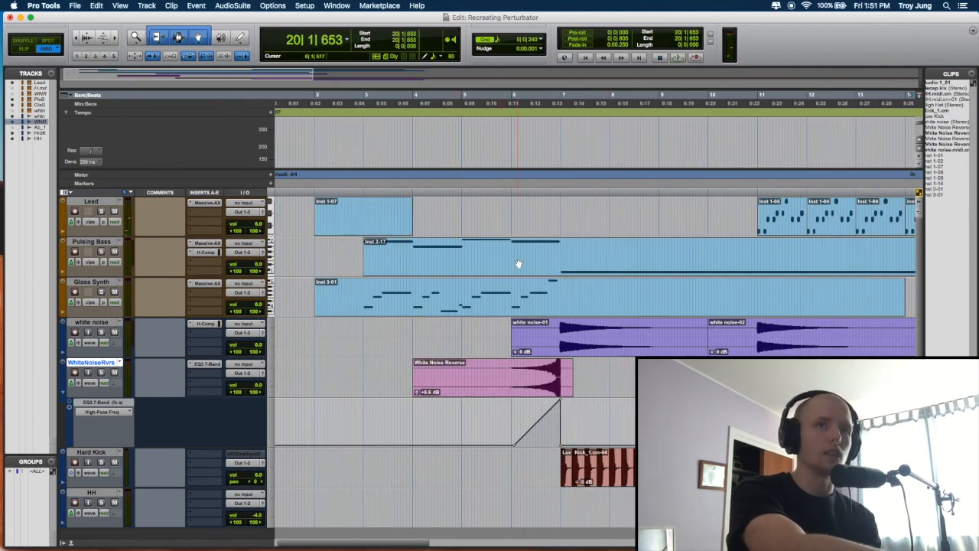
{"action": "scroll", "coordinate": [537, 278], "scroll_direction": "right", "scroll_amount": 2}
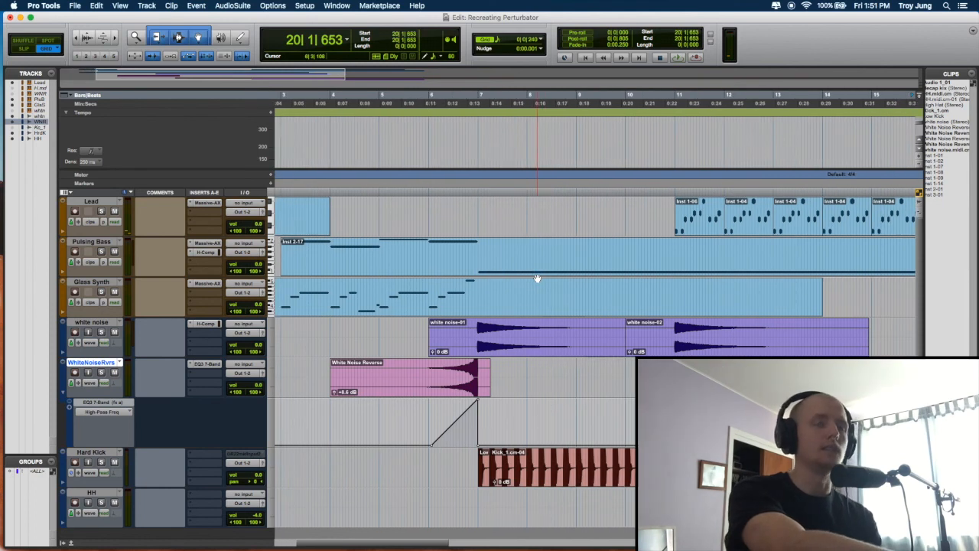
{"action": "scroll", "coordinate": [537, 278], "scroll_direction": "right", "scroll_amount": 2}
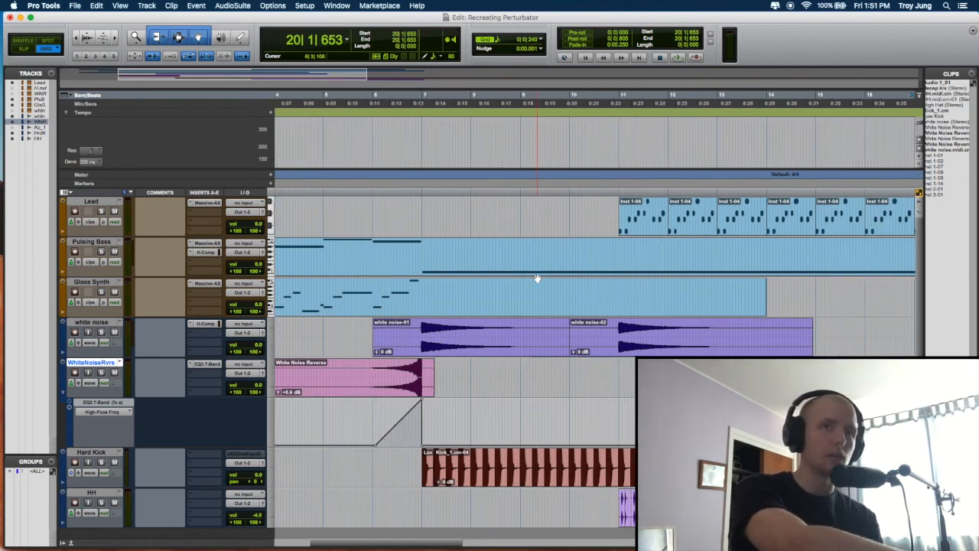
{"action": "scroll", "coordinate": [537, 278], "scroll_direction": "left", "scroll_amount": 3}
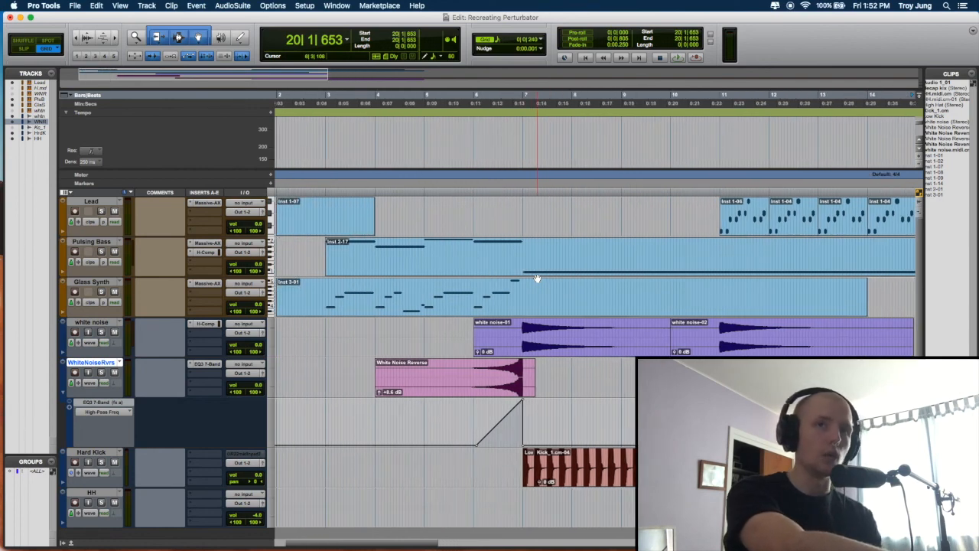